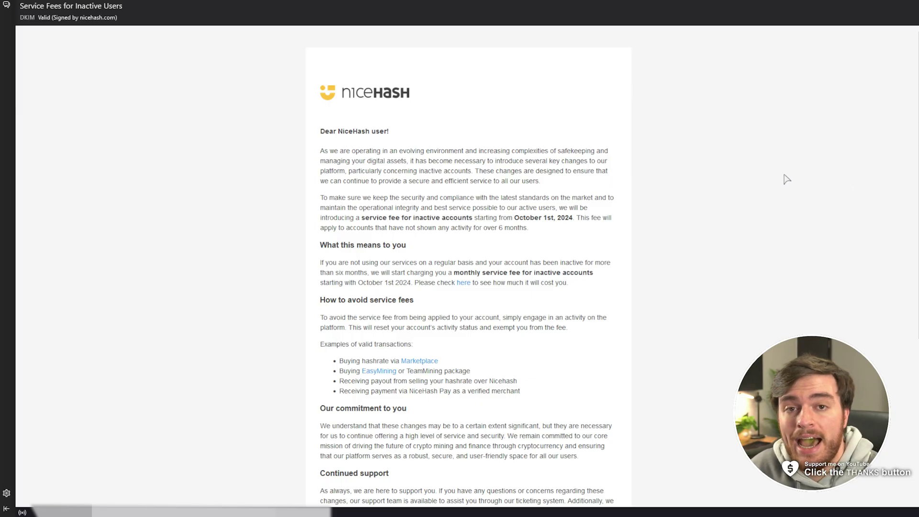
Step: Examine the NiceHash email for the inactive-account service fee's start date and its monthly charge
{"action": "scroll", "coordinate": [658, 226], "scroll_direction": "up", "scroll_amount": 5}
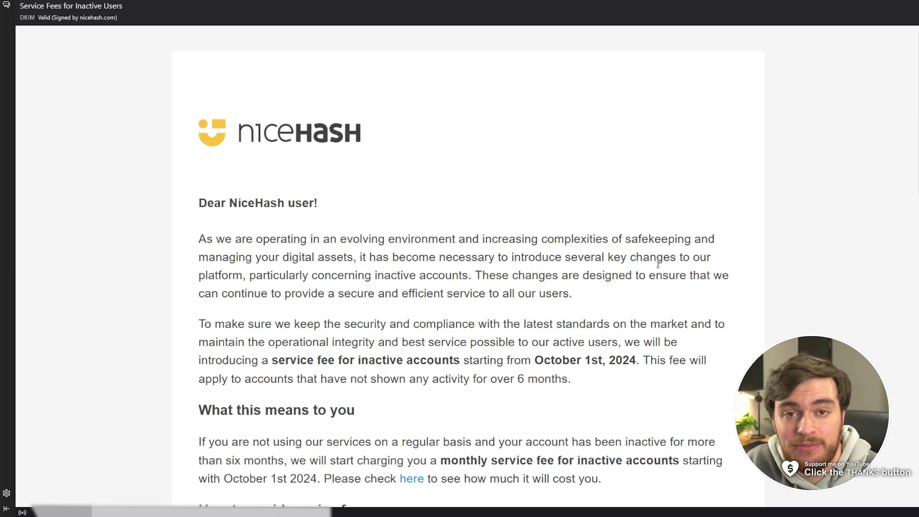
{"action": "scroll", "coordinate": [658, 262], "scroll_direction": "down", "scroll_amount": 2}
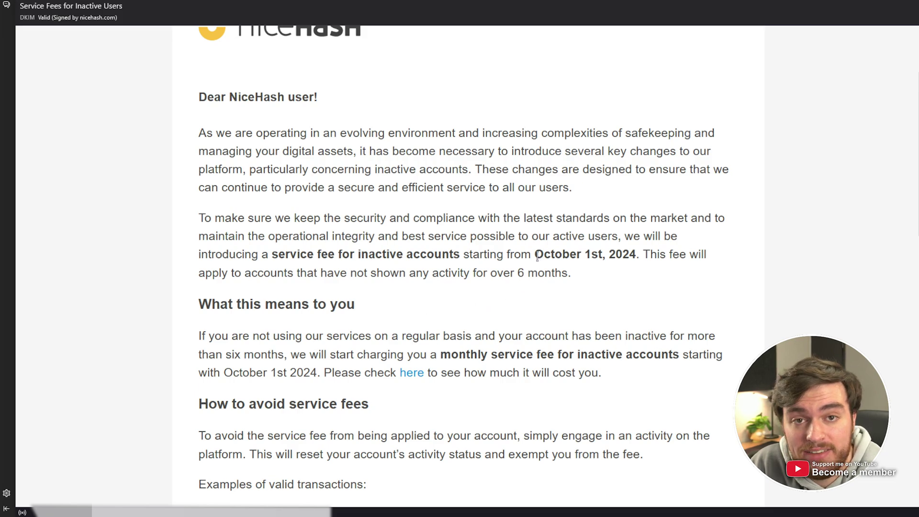
{"action": "left_click_drag", "start_coordinate": [537, 257], "coordinate": [634, 257]}
{"action": "left_click", "coordinate": [635, 257]}
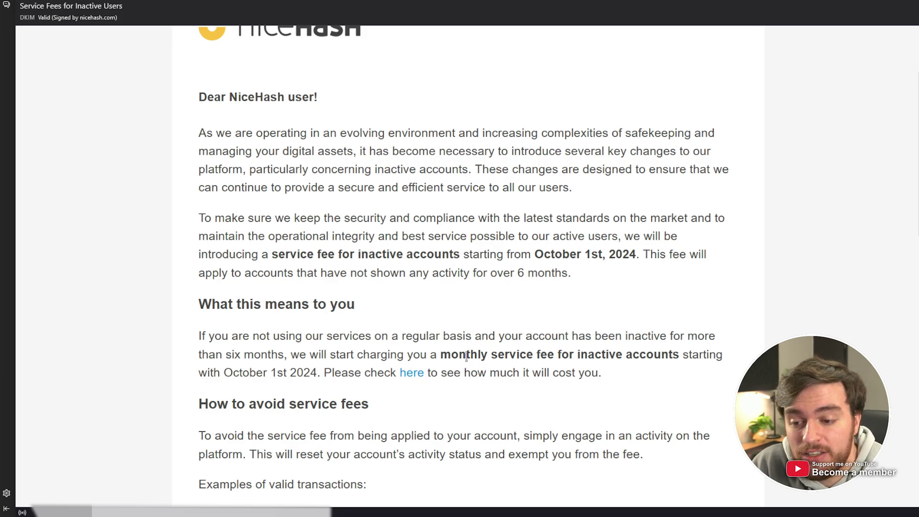
{"action": "left_click_drag", "start_coordinate": [482, 354], "coordinate": [668, 354]}
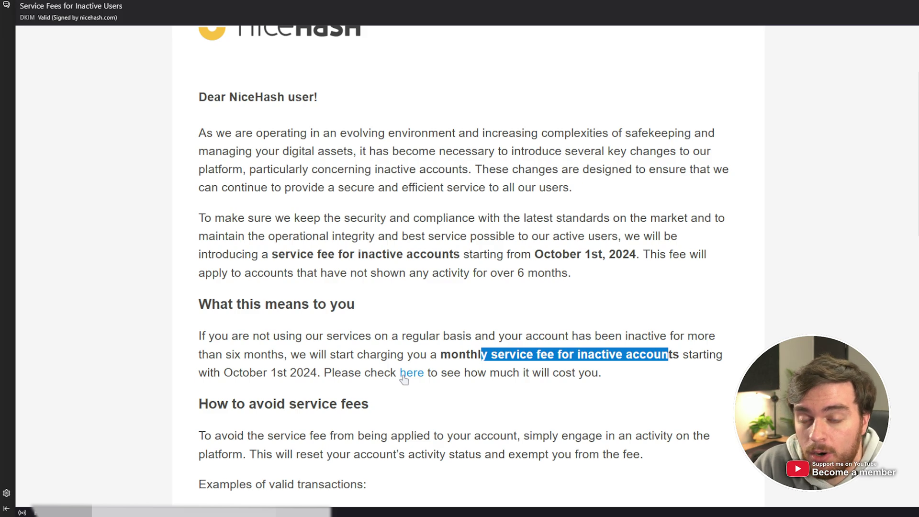
Step: Examine the email's examples of valid transactions for avoiding the service fee, and its closing sections
{"action": "scroll", "coordinate": [403, 378], "scroll_direction": "down", "scroll_amount": 5}
{"action": "left_click_drag", "start_coordinate": [230, 197], "coordinate": [438, 198]}
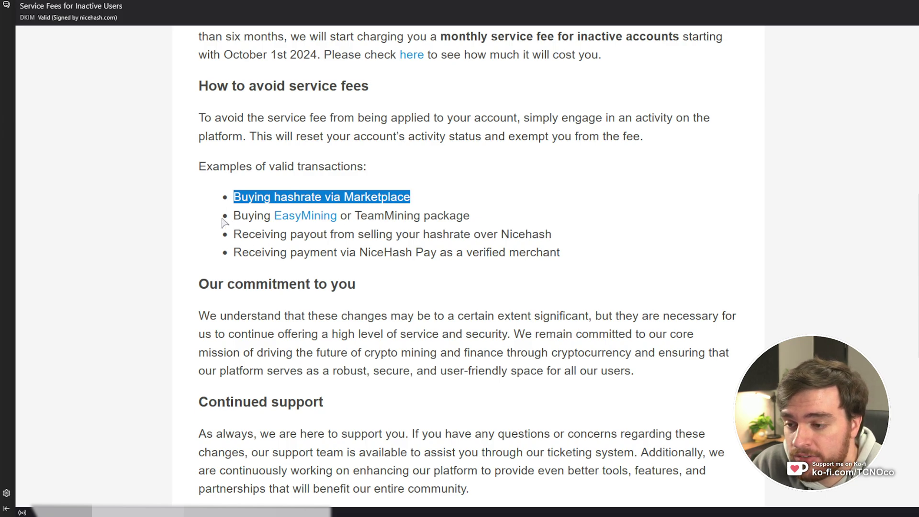
{"action": "left_click_drag", "start_coordinate": [470, 216], "coordinate": [234, 197]}
{"action": "left_click_drag", "start_coordinate": [233, 252], "coordinate": [261, 252]}
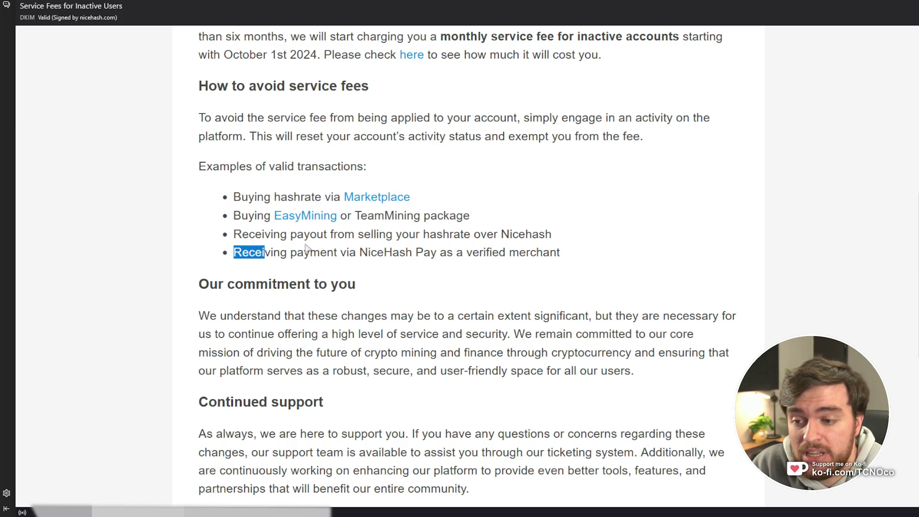
{"action": "left_click_drag", "start_coordinate": [551, 234], "coordinate": [233, 252]}
{"action": "left_click", "coordinate": [544, 235]}
{"action": "left_click", "coordinate": [555, 253]}
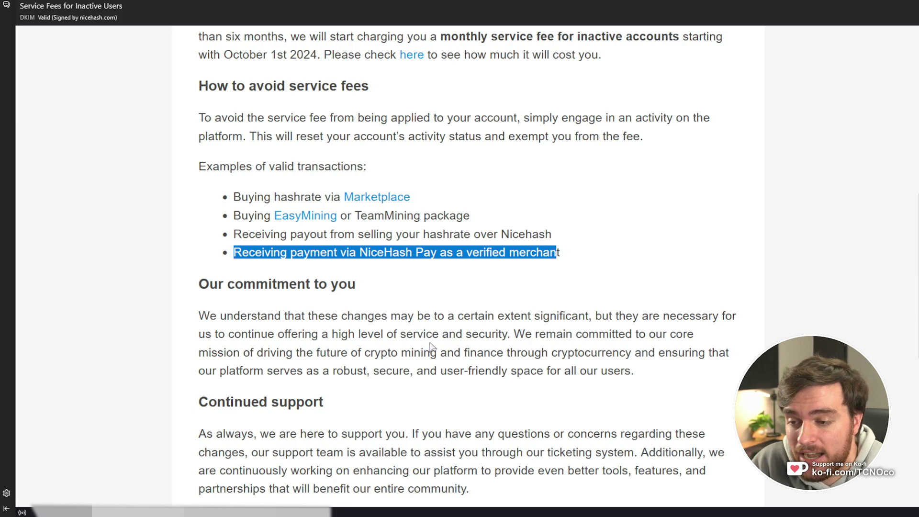
{"action": "left_click", "coordinate": [432, 347]}
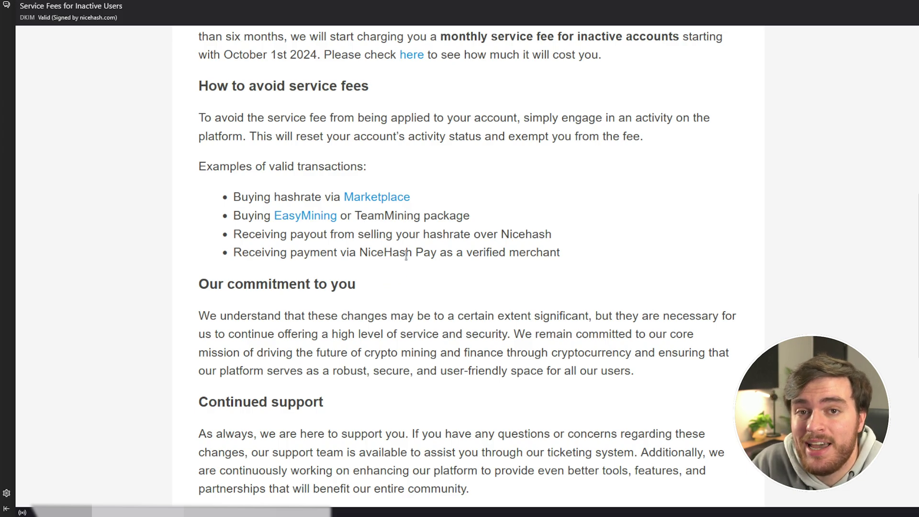
{"action": "scroll", "coordinate": [412, 261], "scroll_direction": "down", "scroll_amount": 4}
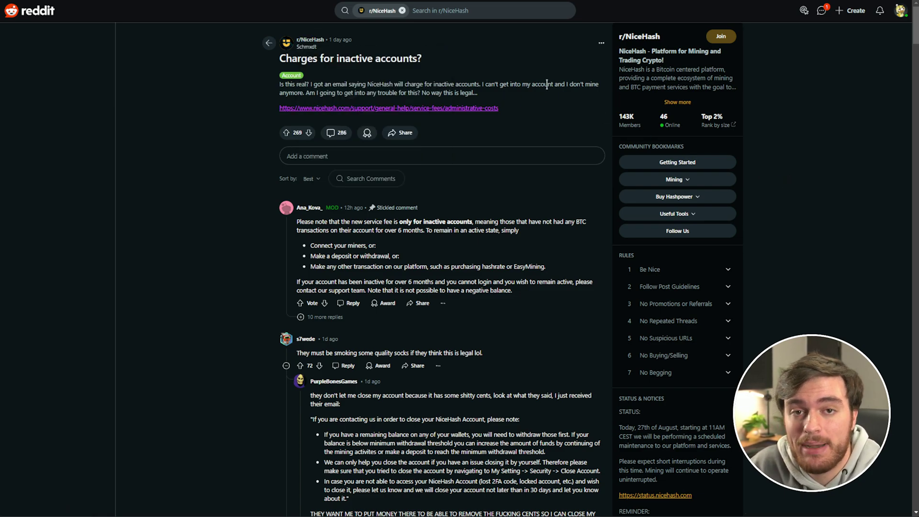
Step: Switch to the Reddit post about charges for inactive accounts and check the inactivity condition in the stickied moderator comment
{"action": "left_click_drag", "start_coordinate": [478, 93], "coordinate": [430, 93]}
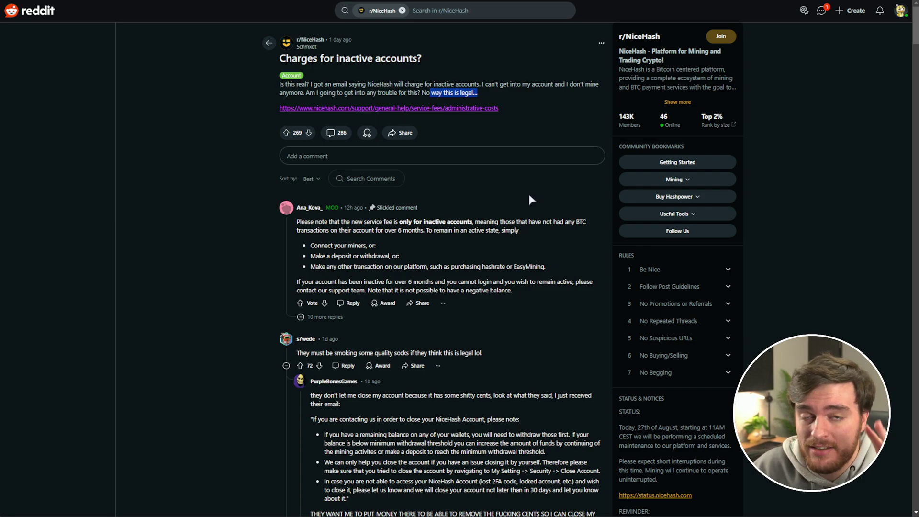
{"action": "left_click", "coordinate": [300, 250]}
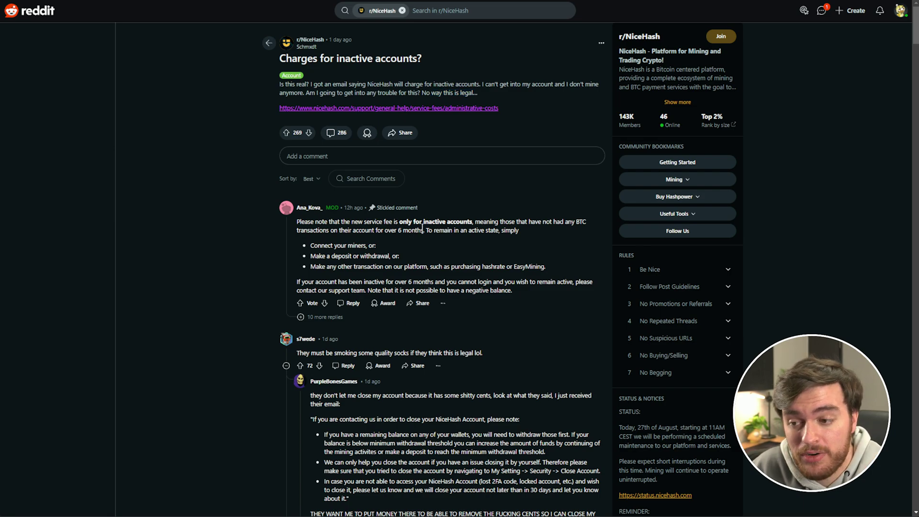
{"action": "left_click_drag", "start_coordinate": [423, 230], "coordinate": [383, 231]}
Step: Enlarge the Reddit page and examine the stickied comment's list of ways to keep an account active
{"action": "key", "text": "ctrl+plus"}
{"action": "key", "text": "ctrl+plus"}
{"action": "key", "text": "ctrl+plus"}
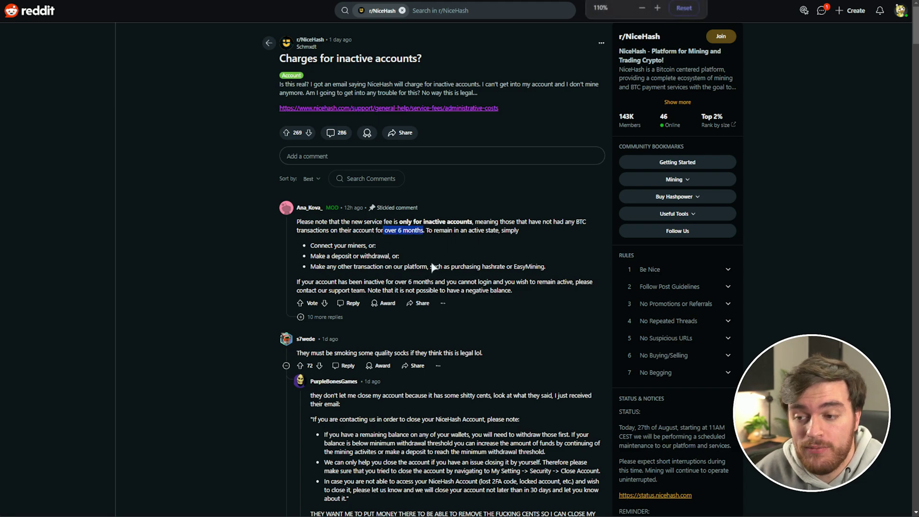
{"action": "scroll", "coordinate": [445, 279], "scroll_direction": "down", "scroll_amount": 1}
{"action": "left_click_drag", "start_coordinate": [418, 273], "coordinate": [517, 272]}
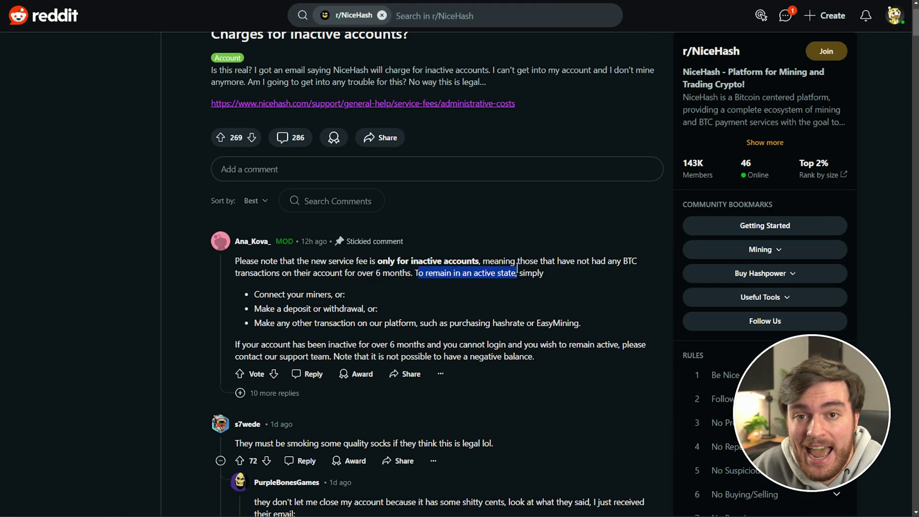
{"action": "left_click_drag", "start_coordinate": [265, 294], "coordinate": [338, 294]}
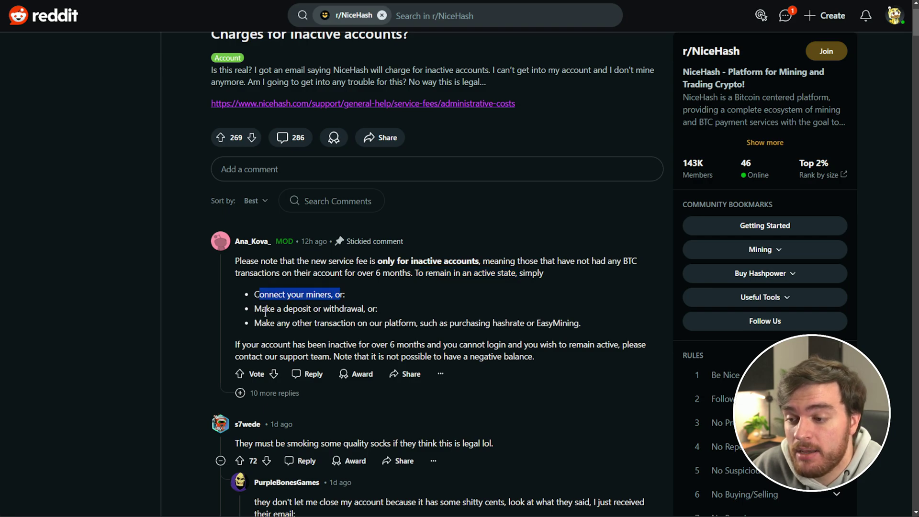
{"action": "left_click_drag", "start_coordinate": [266, 308], "coordinate": [366, 306]}
{"action": "left_click_drag", "start_coordinate": [255, 323], "coordinate": [495, 322]}
{"action": "double_click", "coordinate": [552, 323]}
{"action": "left_click", "coordinate": [533, 376]}
{"action": "scroll", "coordinate": [590, 165], "scroll_direction": "up", "scroll_amount": 1}
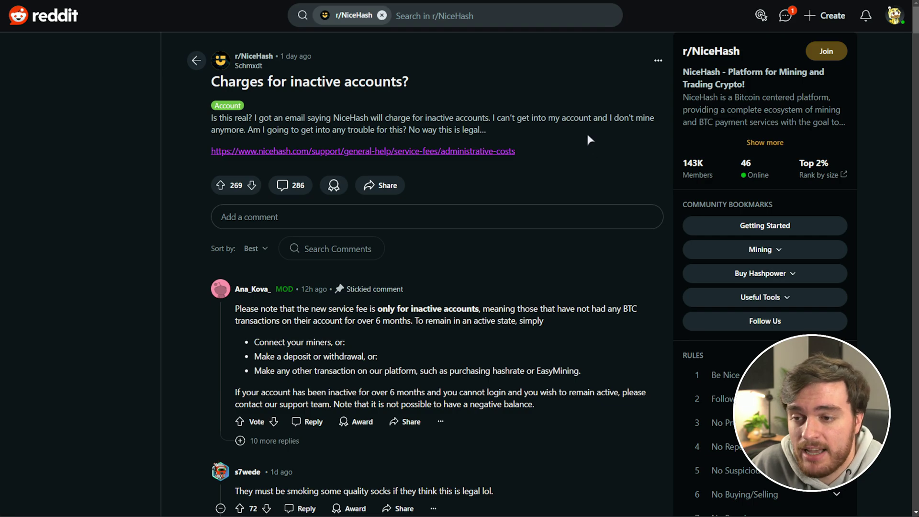
Step: Skim the community replies beneath the Reddit post, then return to the start of the thread
{"action": "scroll", "coordinate": [587, 131], "scroll_direction": "down", "scroll_amount": 8}
{"action": "scroll", "coordinate": [445, 273], "scroll_direction": "down", "scroll_amount": 15}
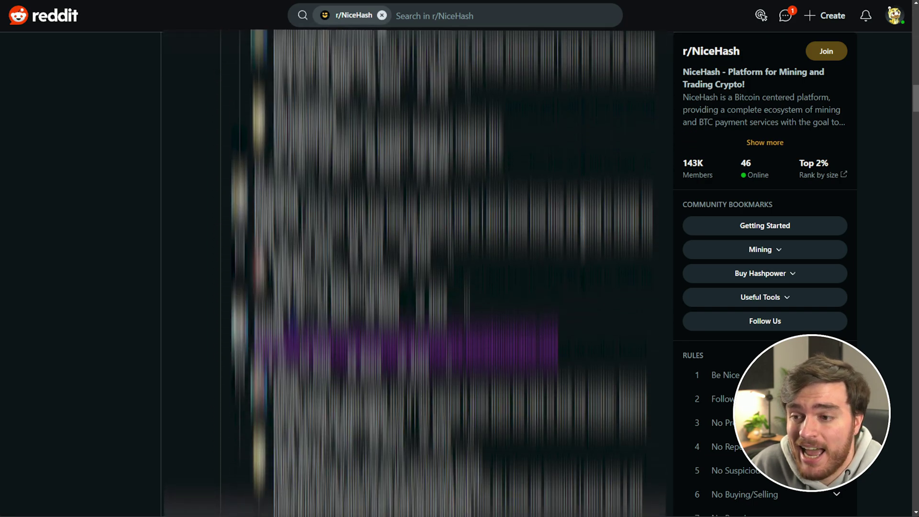
{"action": "scroll", "coordinate": [444, 273], "scroll_direction": "down", "scroll_amount": 15}
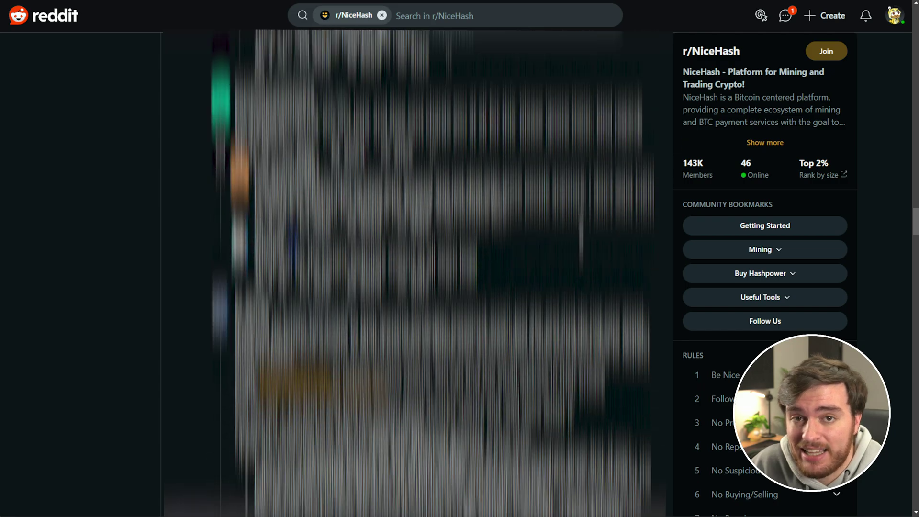
{"action": "scroll", "coordinate": [444, 273], "scroll_direction": "down", "scroll_amount": 15}
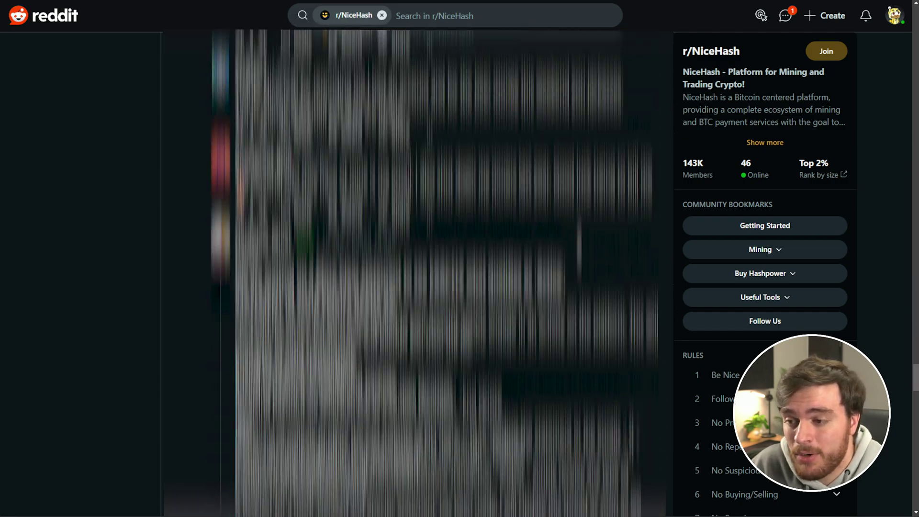
{"action": "scroll", "coordinate": [595, 355], "scroll_direction": "up", "scroll_amount": 20}
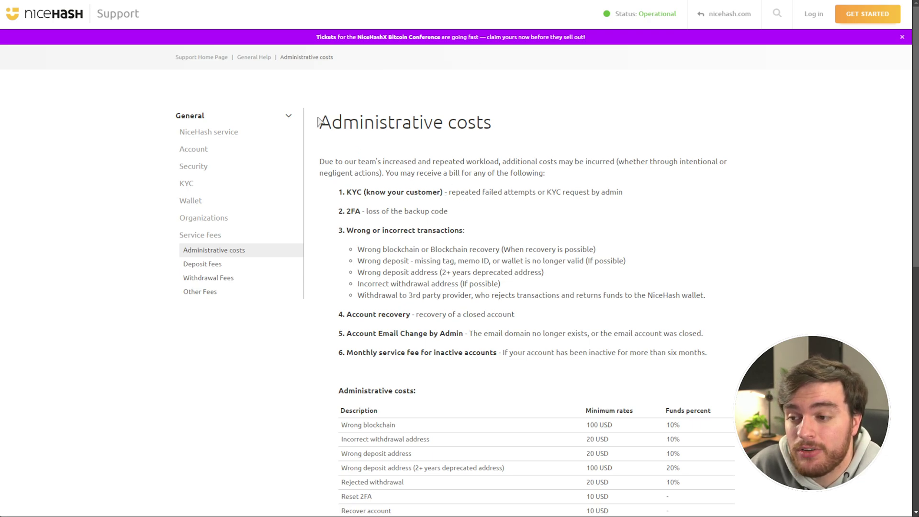
Step: Examine the NiceHash Administrative costs support page for the monthly service fee for inactive accounts and its minimum rate
{"action": "left_click_drag", "start_coordinate": [318, 122], "coordinate": [527, 119]}
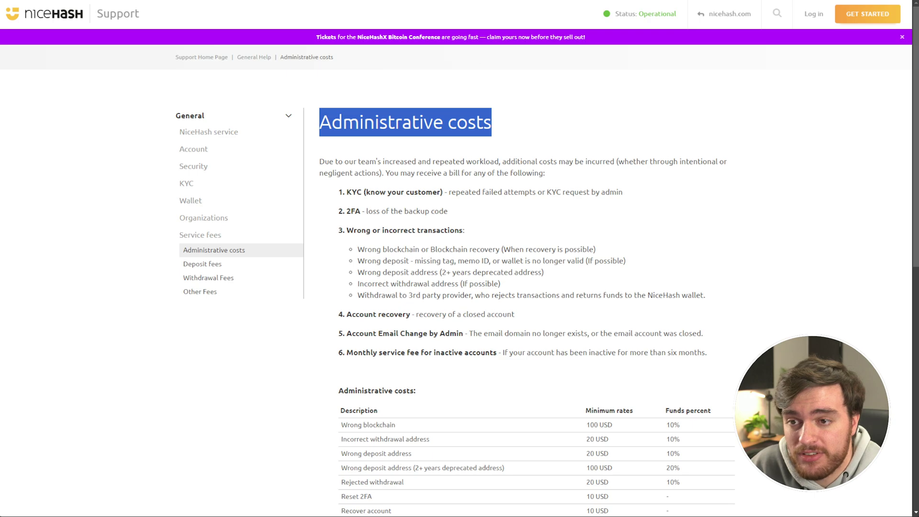
{"action": "scroll", "coordinate": [683, 216], "scroll_direction": "down", "scroll_amount": 2}
{"action": "left_click", "coordinate": [358, 258]}
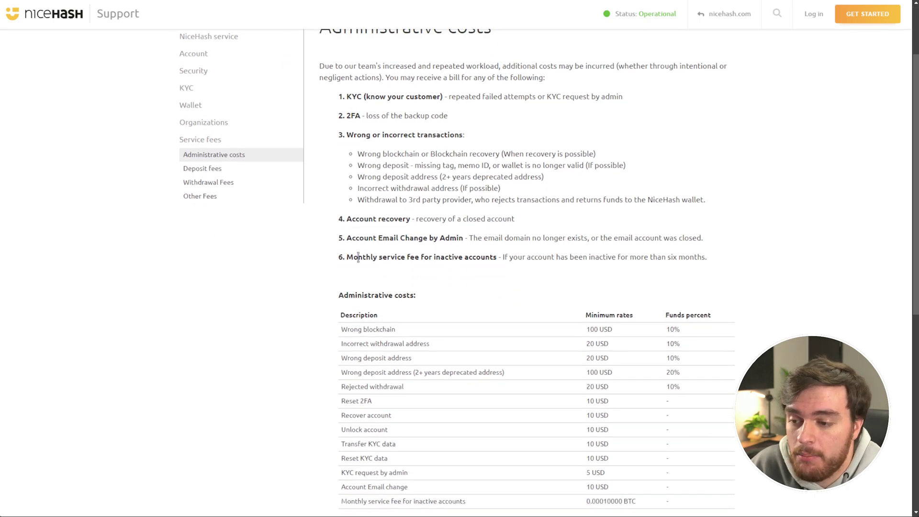
{"action": "left_click_drag", "start_coordinate": [358, 257], "coordinate": [497, 258]}
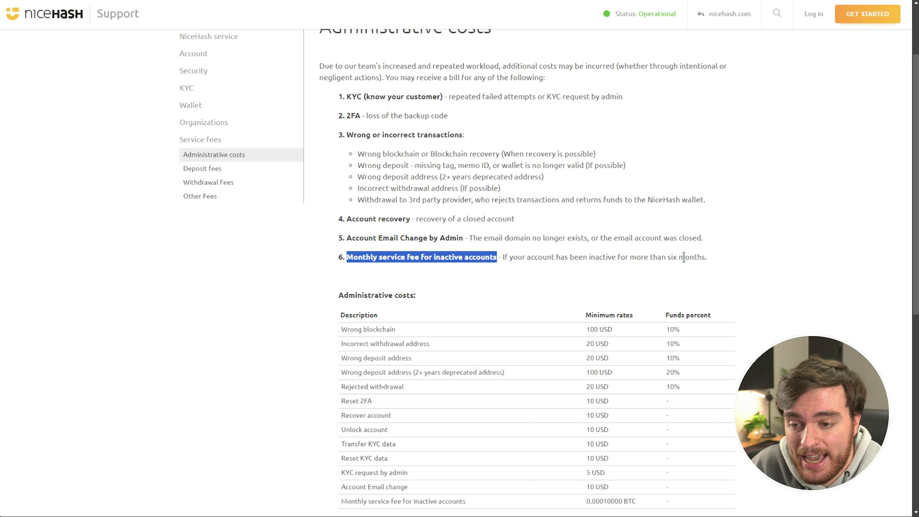
{"action": "scroll", "coordinate": [683, 258], "scroll_direction": "down", "scroll_amount": 4}
{"action": "left_click_drag", "start_coordinate": [341, 310], "coordinate": [623, 311]}
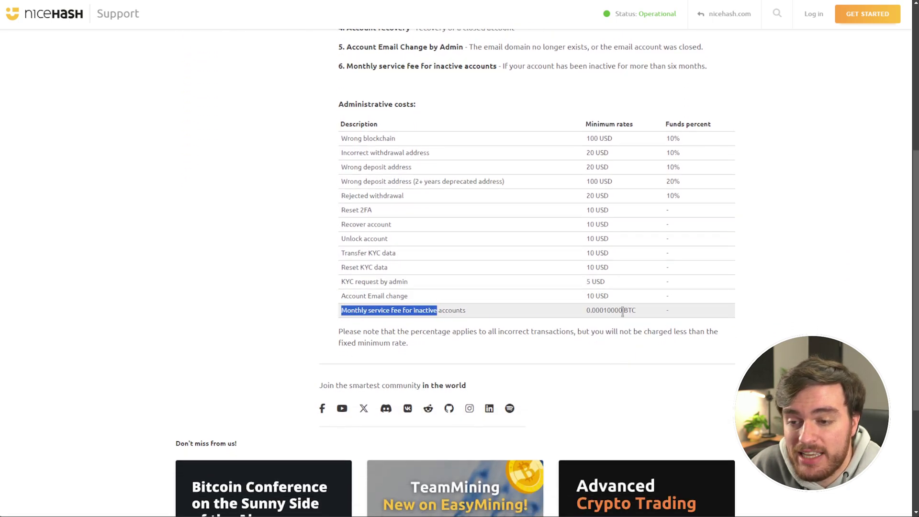
Step: Convert the listed fee of 0.00010000 BTC to USD with a Google search and enlarge the result
{"action": "triple_click", "coordinate": [623, 310]}
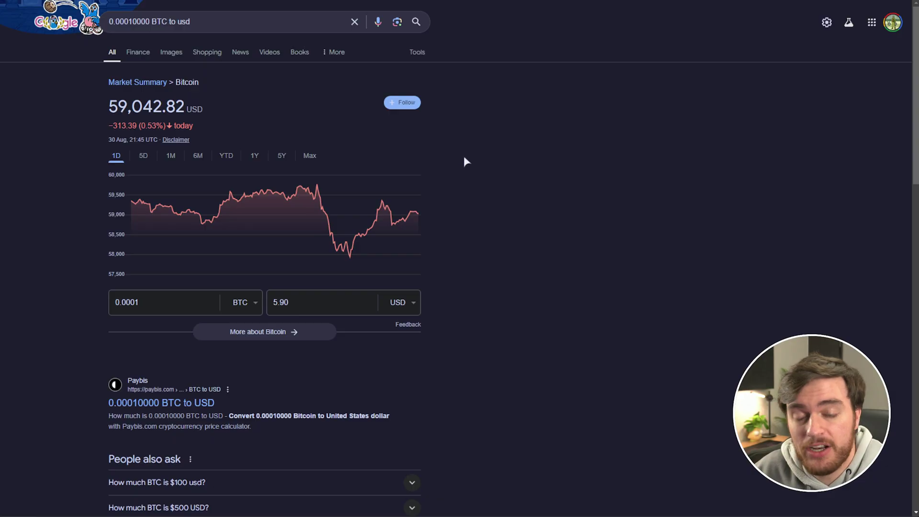
{"action": "key", "text": "ctrl+plus"}
{"action": "key", "text": "ctrl+plus"}
{"action": "left_click", "coordinate": [336, 386]}
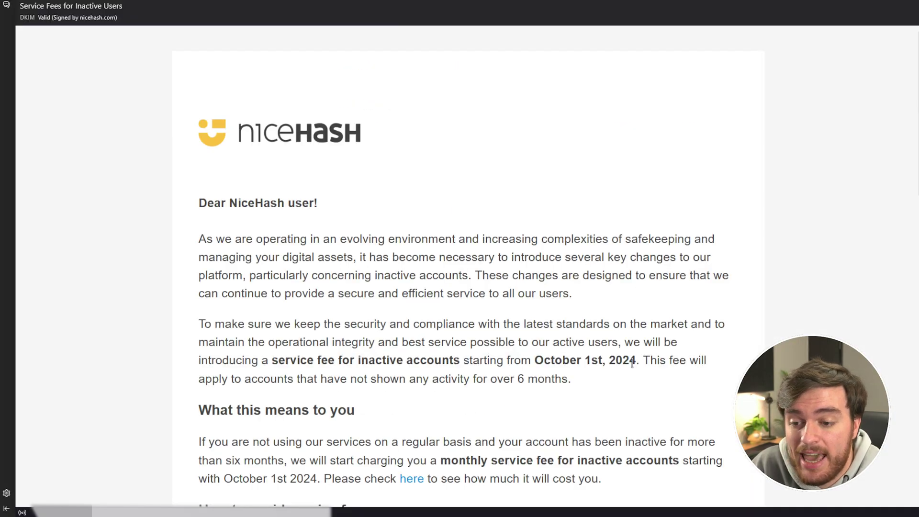
Step: Return to the NiceHash email and recheck the date on which the service fee starts
{"action": "left_click_drag", "start_coordinate": [634, 360], "coordinate": [531, 363]}
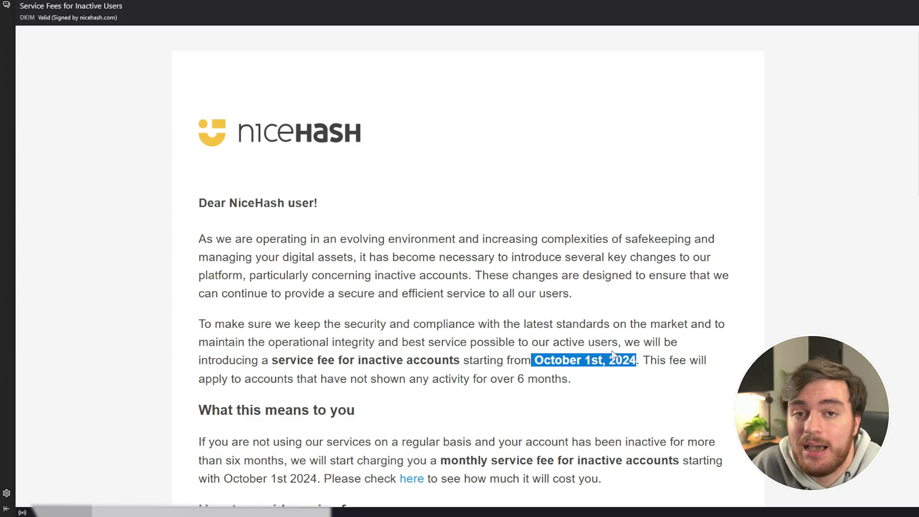
{"action": "left_click", "coordinate": [630, 277]}
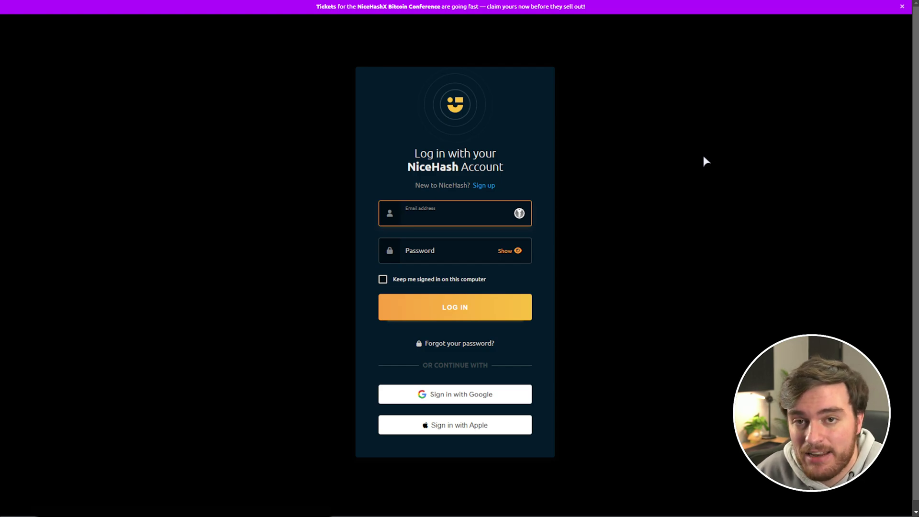
Step: Log in to the NiceHash account with the account credentials and verify with the 2FA security code
{"action": "left_click", "coordinate": [612, 202]}
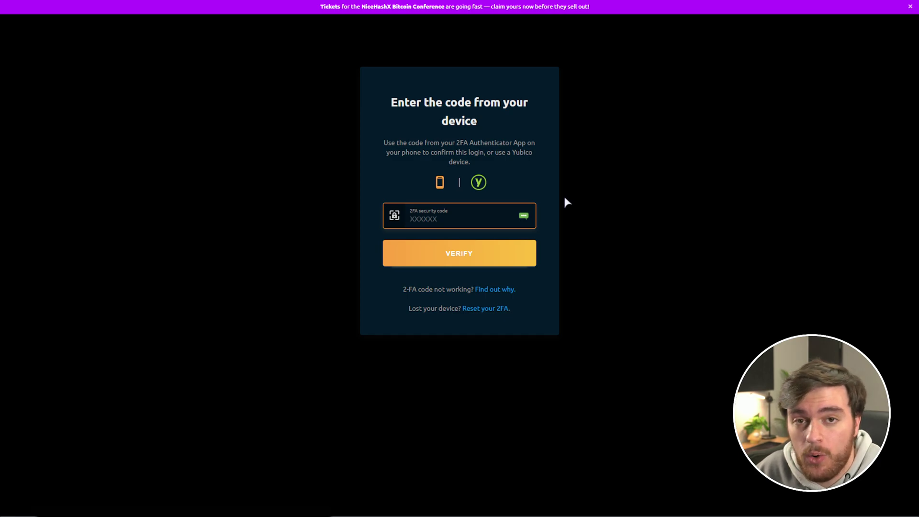
{"action": "left_click", "coordinate": [522, 218]}
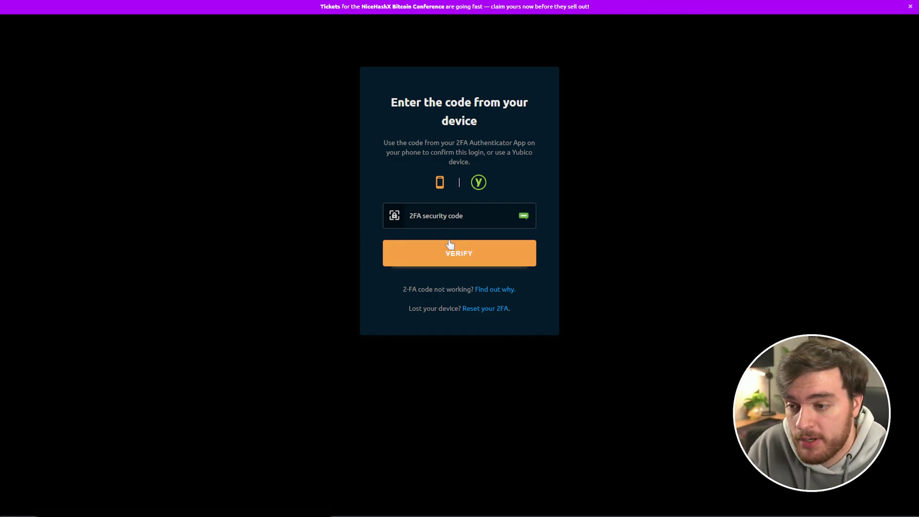
{"action": "key", "text": "ctrl+shift+l"}
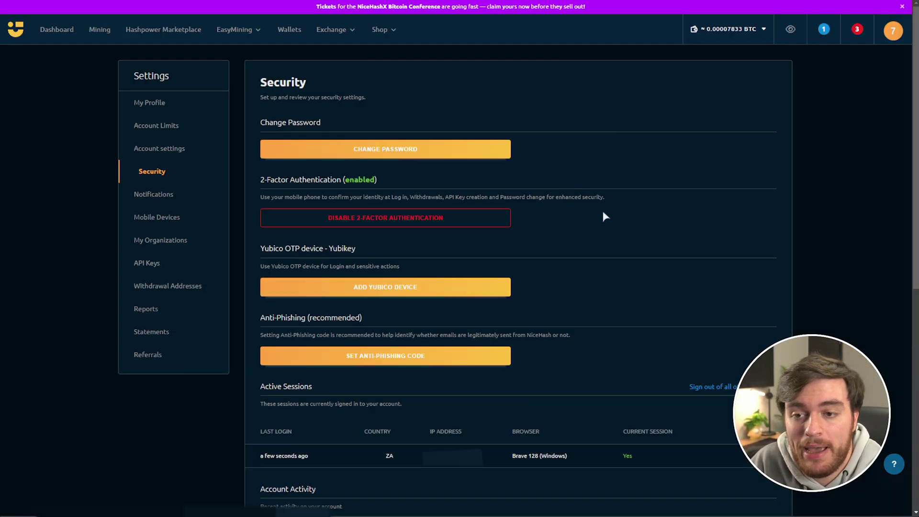
Step: Open the wallet balance, start a Bitcoin withdrawal and set its amount to the full 0.00007833 BTC
{"action": "left_click", "coordinate": [753, 38]}
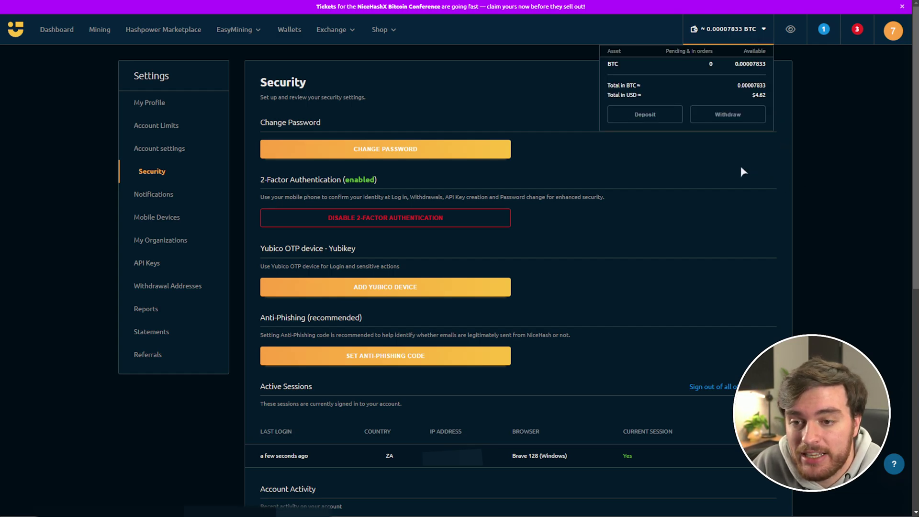
{"action": "left_click_drag", "start_coordinate": [761, 124], "coordinate": [777, 138]}
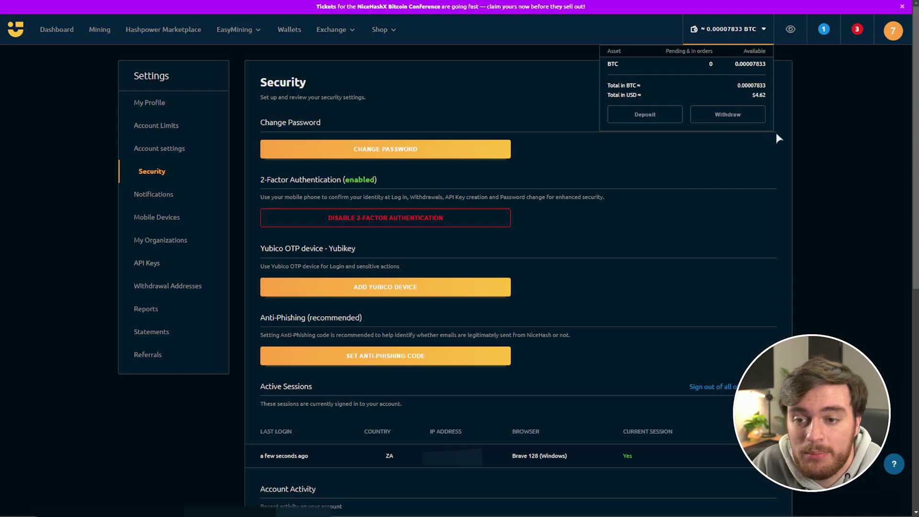
{"action": "left_click", "coordinate": [750, 114]}
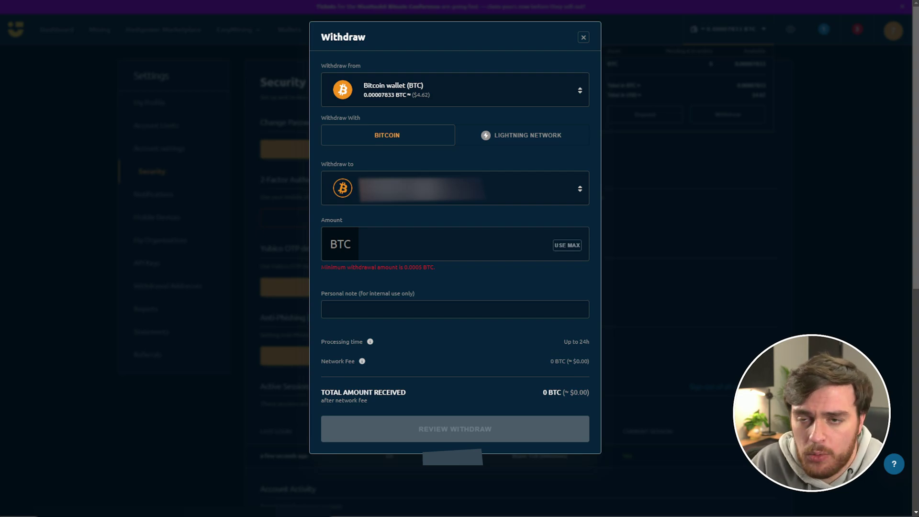
{"action": "left_click", "coordinate": [427, 173]}
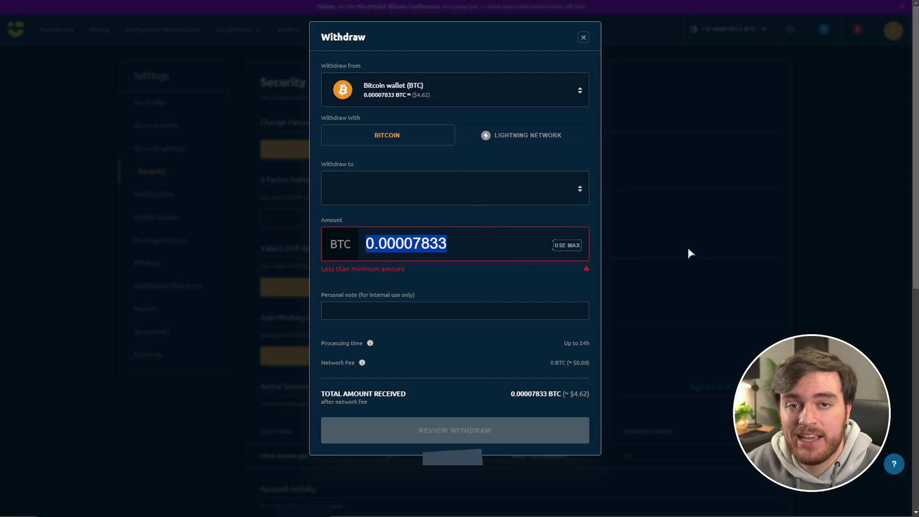
{"action": "left_click", "coordinate": [422, 245]}
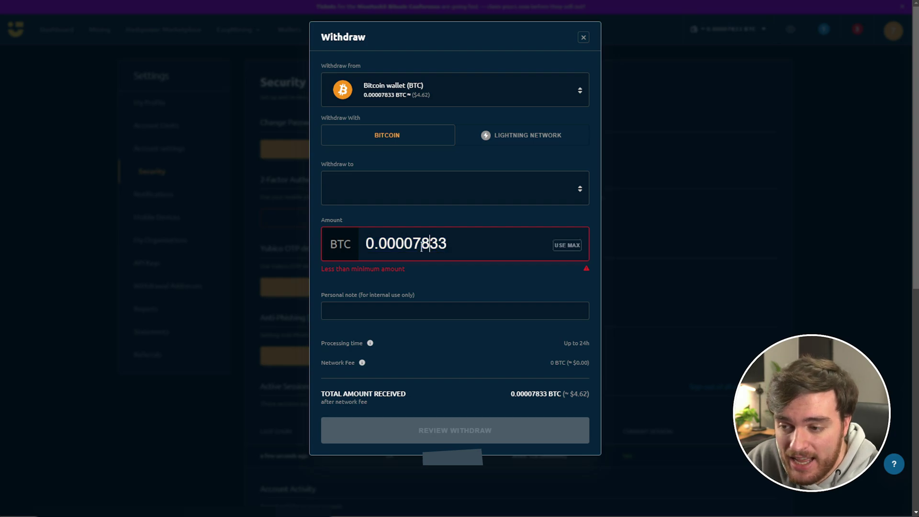
Step: Try a withdrawal amount of 0.00001833 BTC and close the withdrawal form without submitting it
{"action": "left_click_drag", "start_coordinate": [422, 244], "coordinate": [412, 245]}
{"action": "type", "text": "1"}
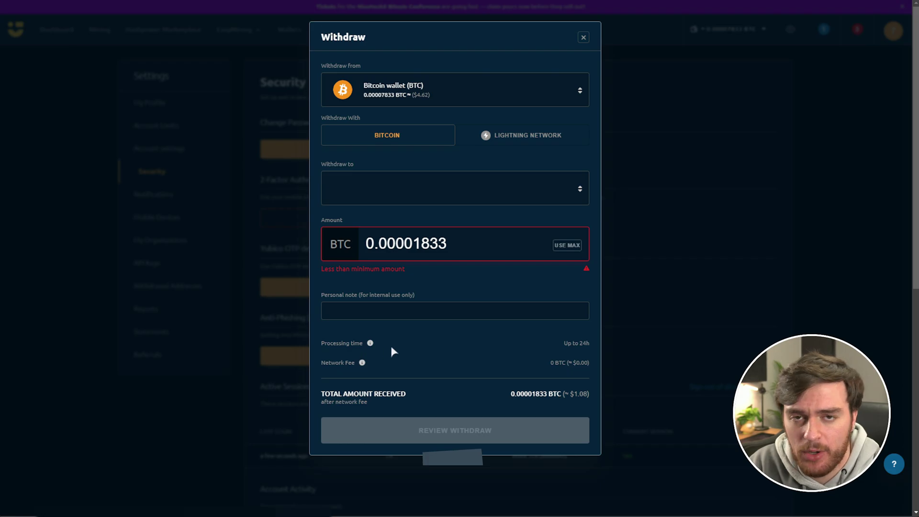
{"action": "left_click", "coordinate": [584, 37]}
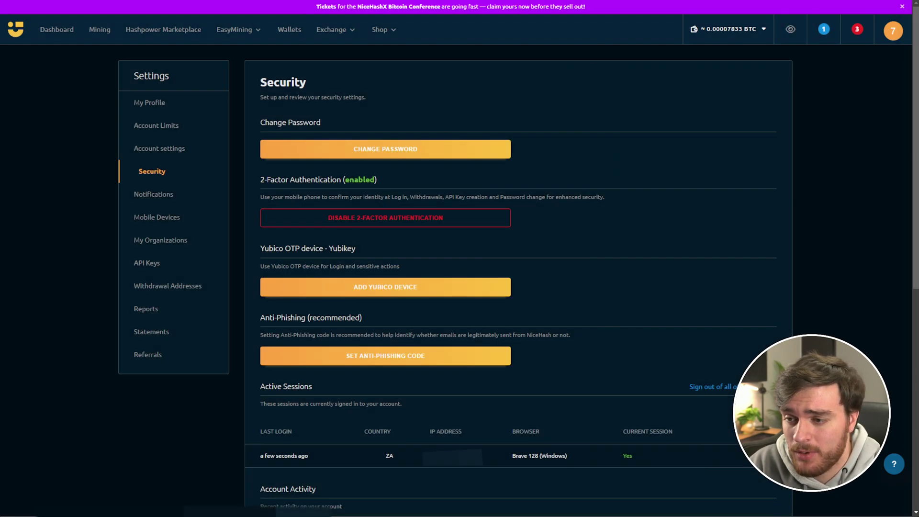
Step: Start closing the NiceHash account from the security settings and proceed past the notice about the remaining Bitcoin funds
{"action": "triple_click", "coordinate": [767, 233]}
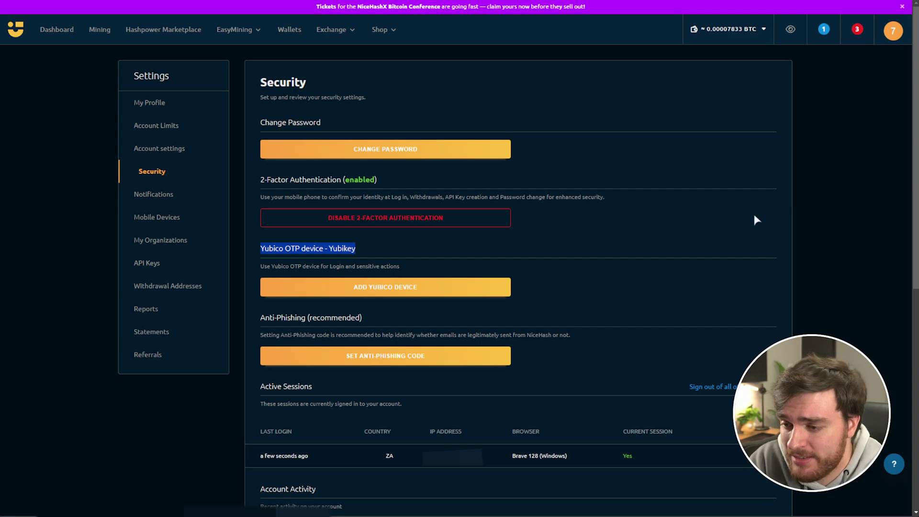
{"action": "left_click", "coordinate": [701, 157]}
{"action": "scroll", "coordinate": [699, 158], "scroll_direction": "down", "scroll_amount": 8}
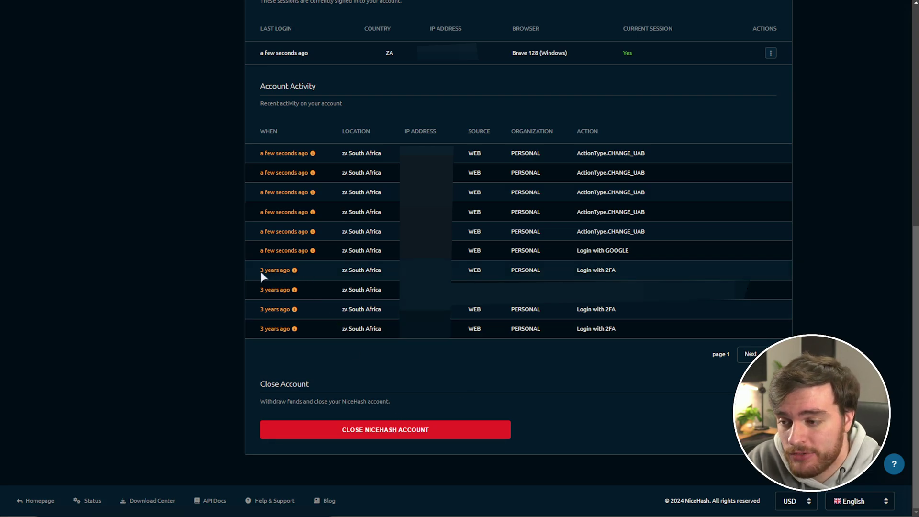
{"action": "left_click", "coordinate": [458, 427]}
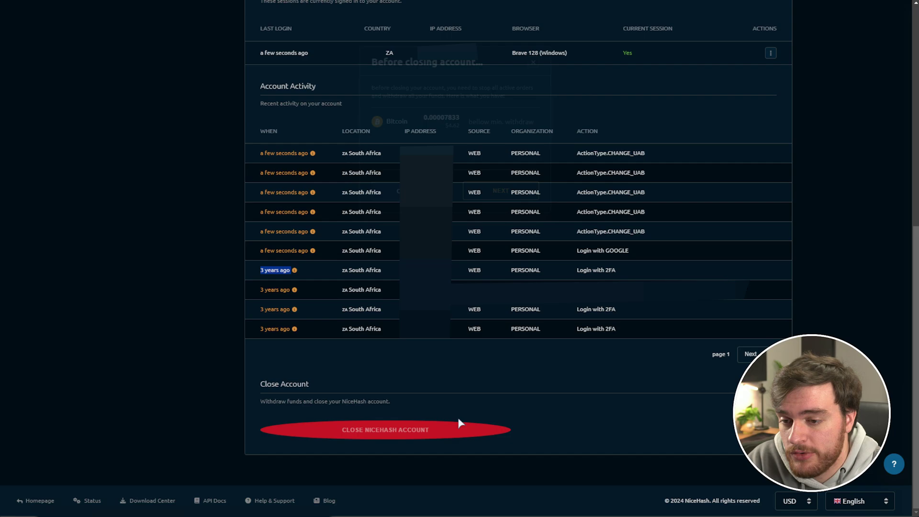
{"action": "left_click_drag", "start_coordinate": [534, 122], "coordinate": [488, 123]}
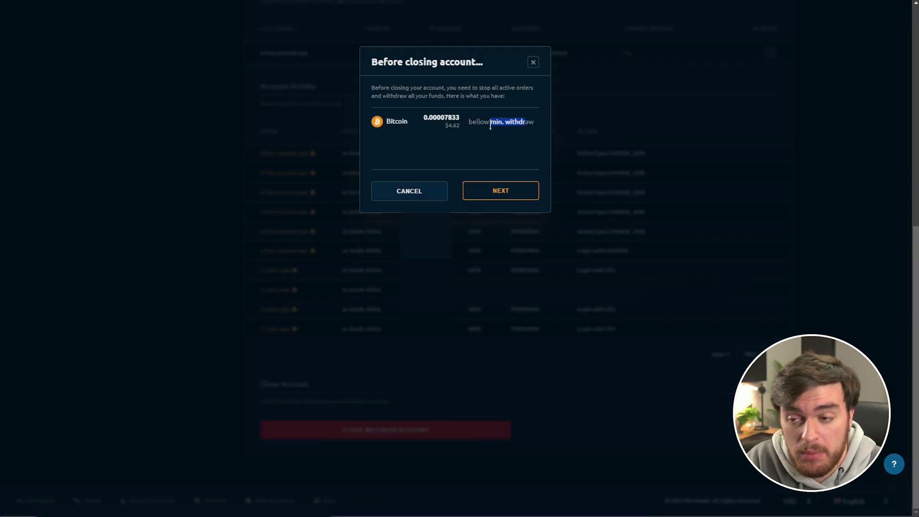
{"action": "left_click", "coordinate": [522, 207]}
{"action": "left_click", "coordinate": [502, 192]}
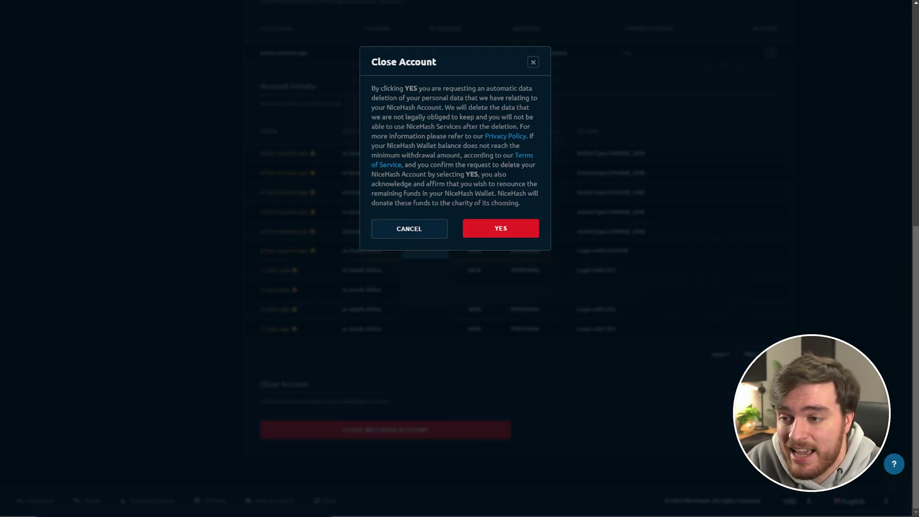
Step: Read the account closure terms on personal data deletion, loss of service access and renouncing the remaining wallet funds
{"action": "left_click_drag", "start_coordinate": [364, 80], "coordinate": [449, 96]}
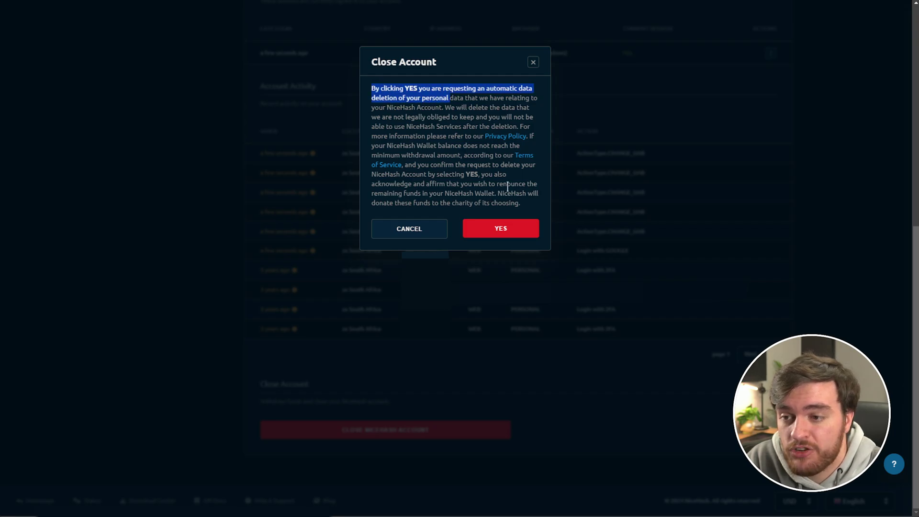
{"action": "triple_click", "coordinate": [450, 106]}
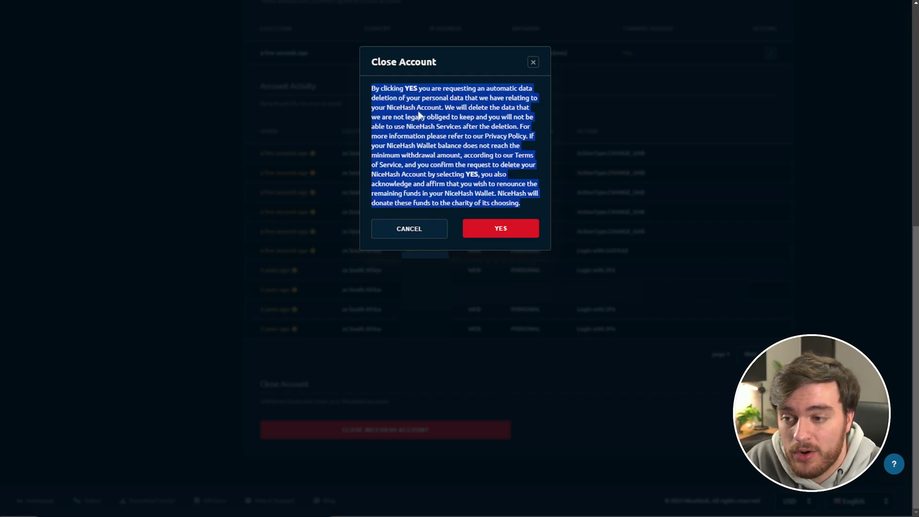
{"action": "left_click", "coordinate": [411, 115]}
{"action": "left_click_drag", "start_coordinate": [372, 127], "coordinate": [435, 127]}
{"action": "double_click", "coordinate": [492, 127]}
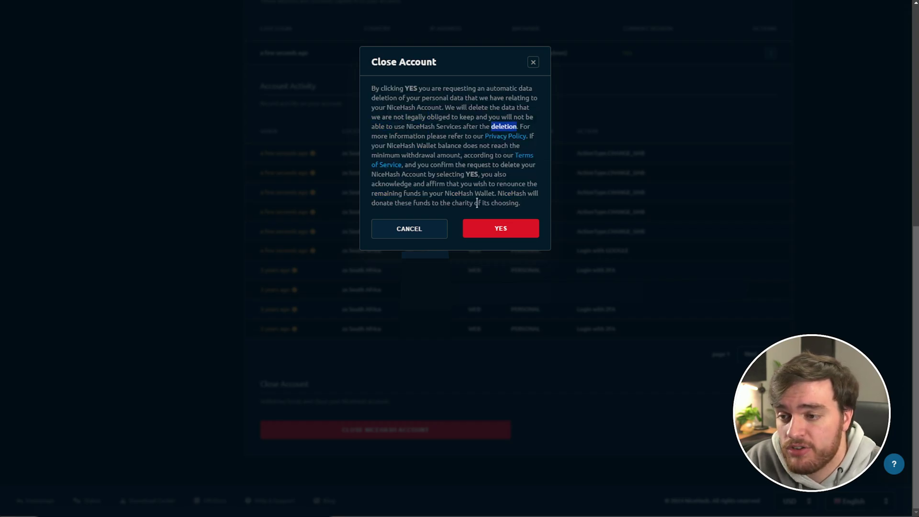
{"action": "double_click", "coordinate": [392, 145]}
{"action": "left_click_drag", "start_coordinate": [457, 144], "coordinate": [426, 174]}
{"action": "left_click", "coordinate": [423, 165]}
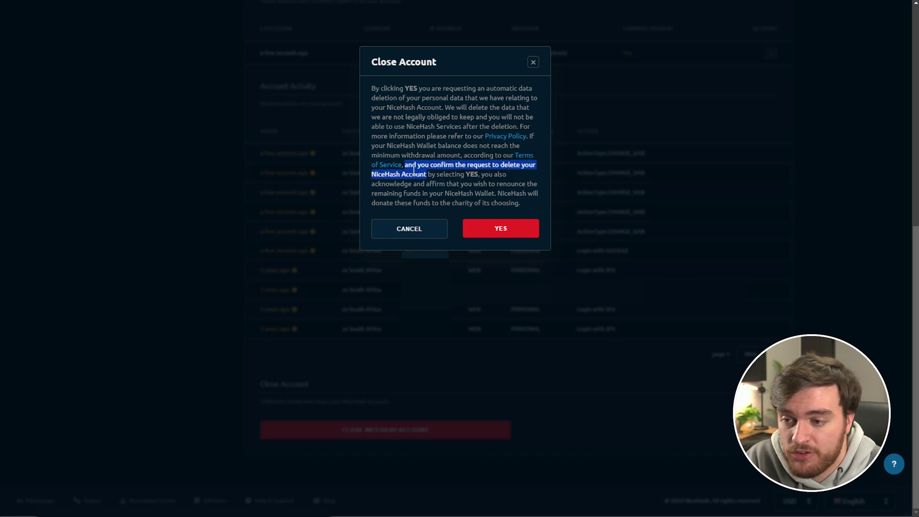
{"action": "left_click", "coordinate": [467, 175]}
{"action": "left_click", "coordinate": [406, 182]}
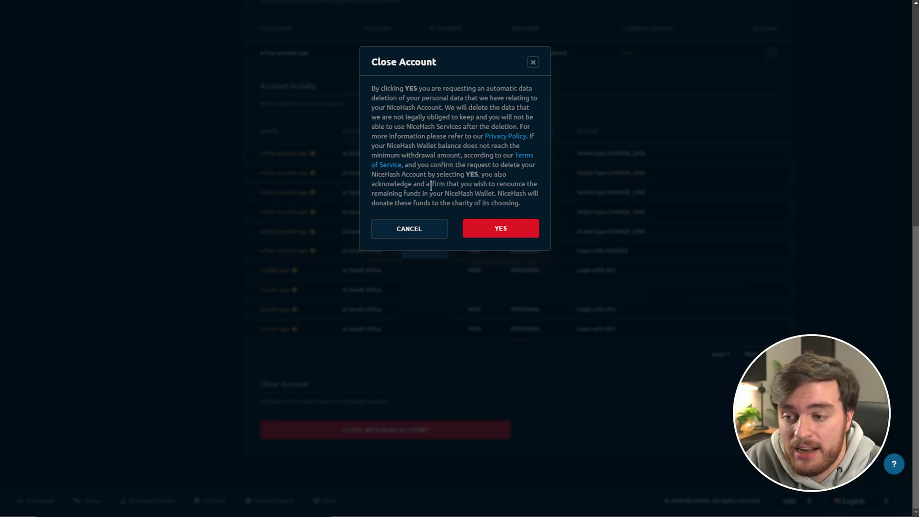
{"action": "left_click_drag", "start_coordinate": [426, 184], "coordinate": [446, 184]}
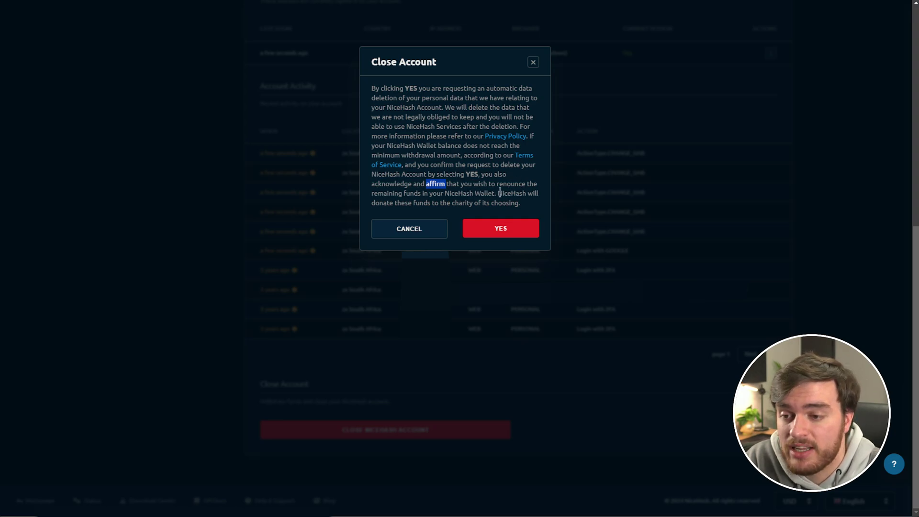
{"action": "left_click_drag", "start_coordinate": [422, 194], "coordinate": [497, 193]}
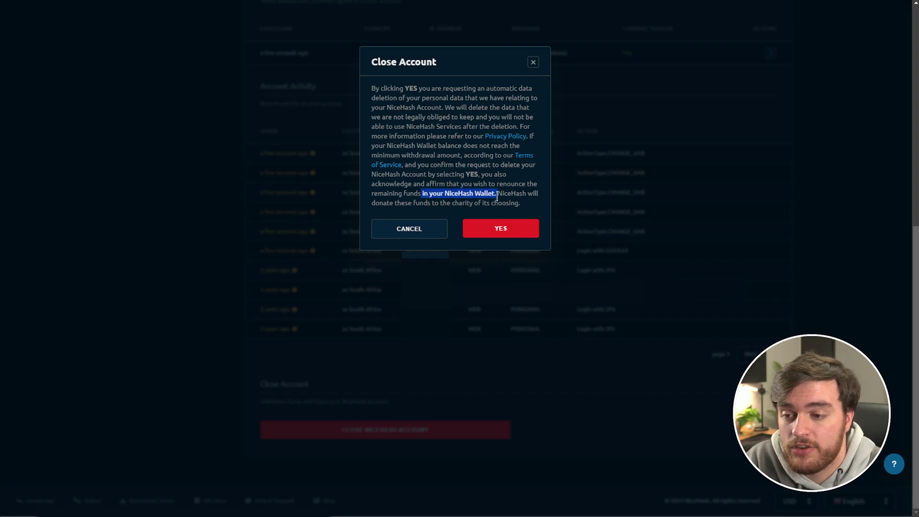
{"action": "left_click", "coordinate": [508, 194]}
Step: Agree to the account closure, verify it with the emailed verification code and check the account closure email
{"action": "left_click", "coordinate": [522, 232]}
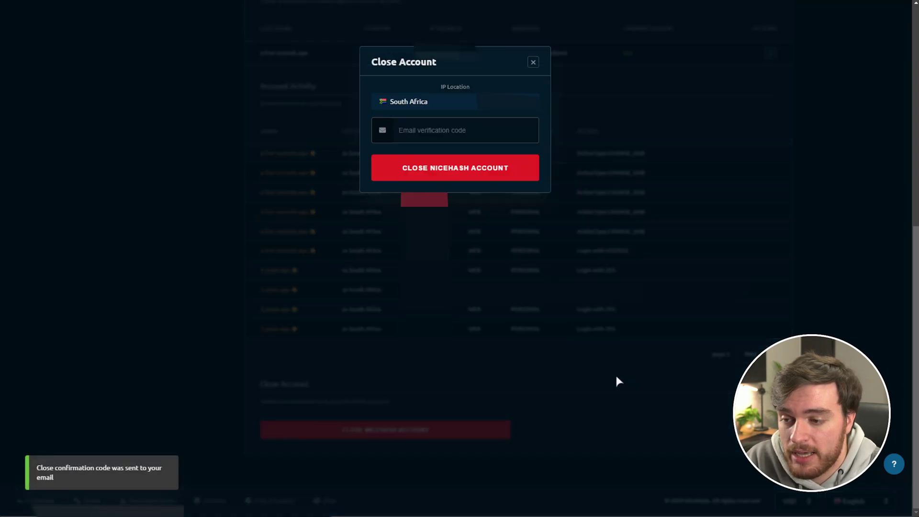
{"action": "left_click", "coordinate": [512, 130]}
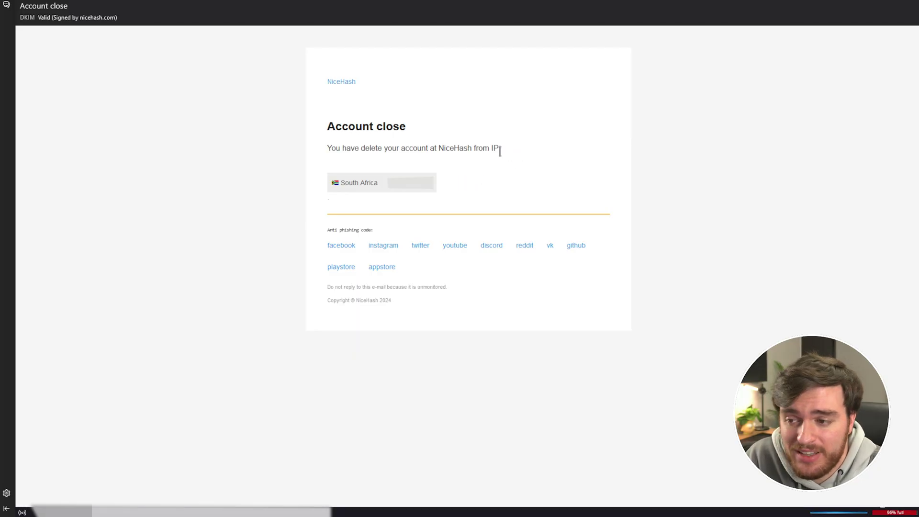
{"action": "left_click_drag", "start_coordinate": [500, 152], "coordinate": [305, 191]}
{"action": "left_click", "coordinate": [285, 223]}
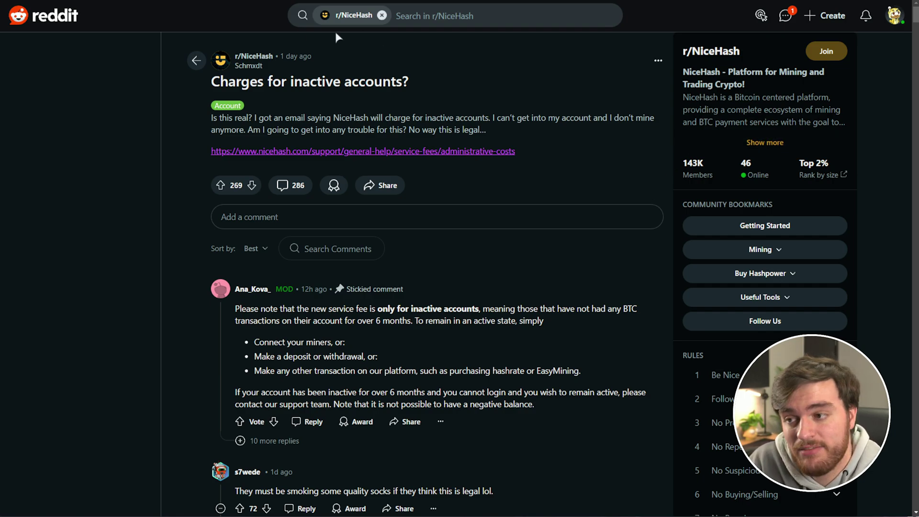
Step: Open the r/NiceHash community from the Reddit thread on inactive account charges and browse its posts
{"action": "left_click", "coordinate": [254, 56]}
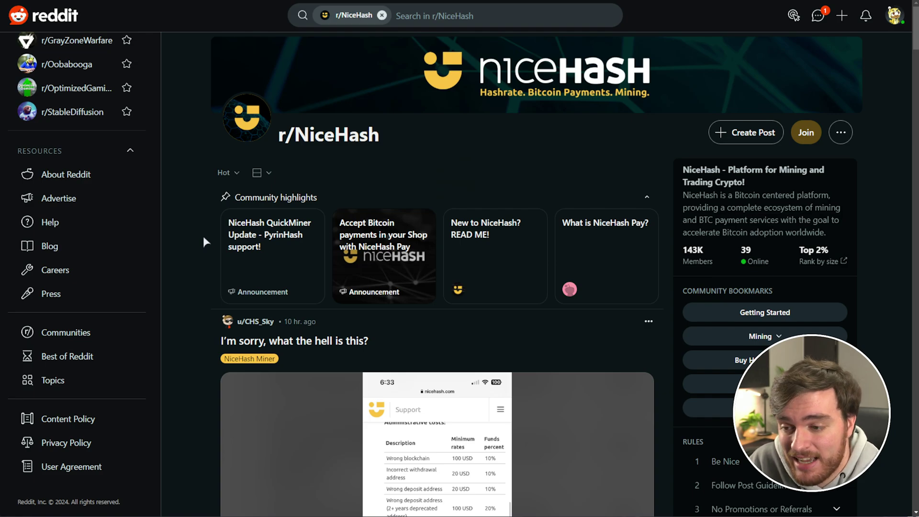
{"action": "scroll", "coordinate": [203, 237], "scroll_direction": "down", "scroll_amount": 5}
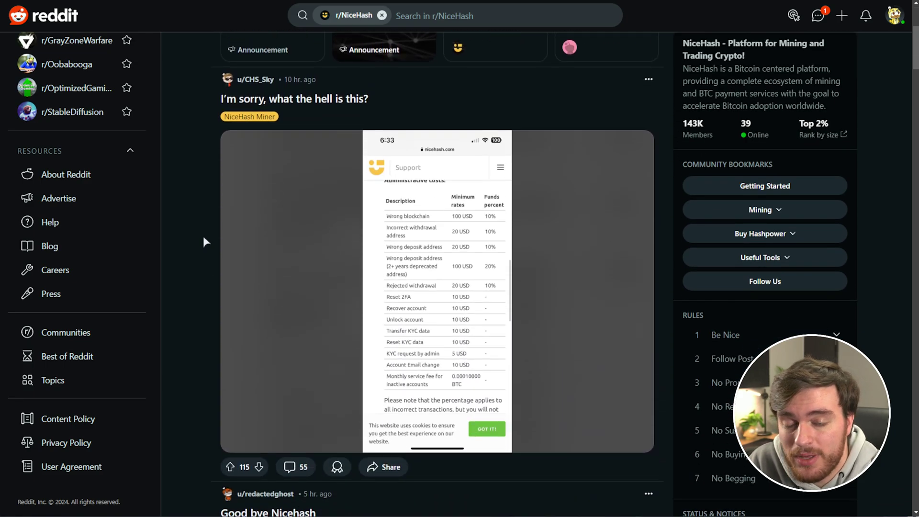
{"action": "scroll", "coordinate": [203, 237], "scroll_direction": "down", "scroll_amount": 8}
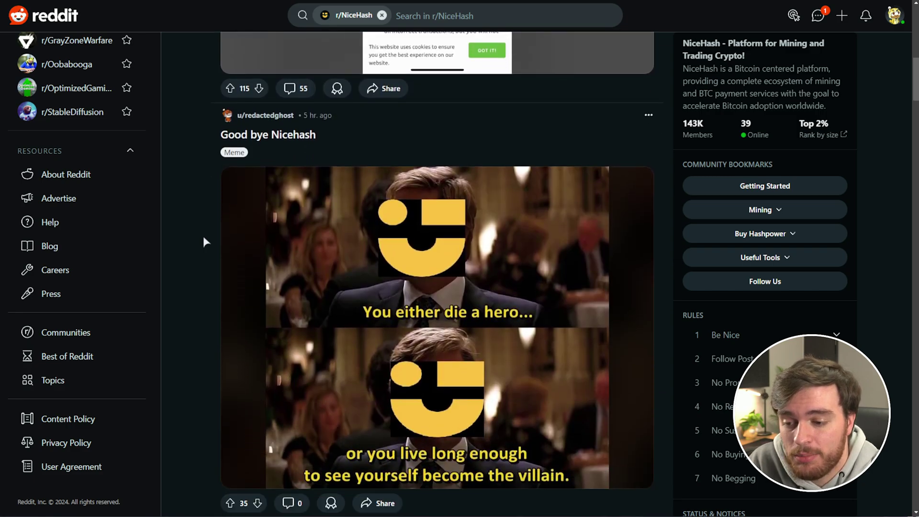